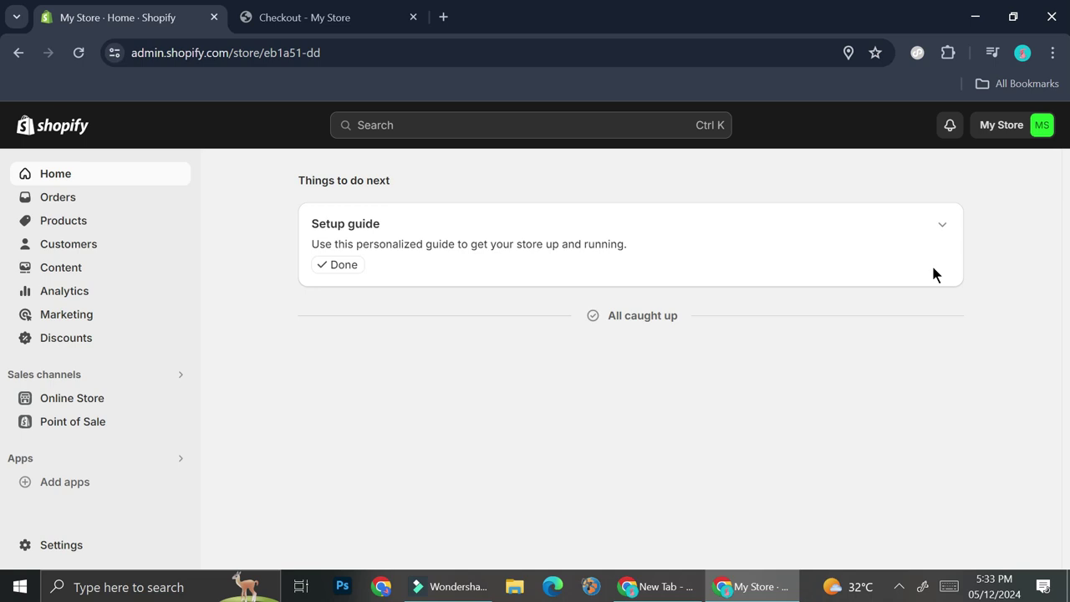
# Switch to the store checkout tab and review the Chip-Chip Koekkies order totalling Rp 49,500.00
pyautogui.click(348, 8)
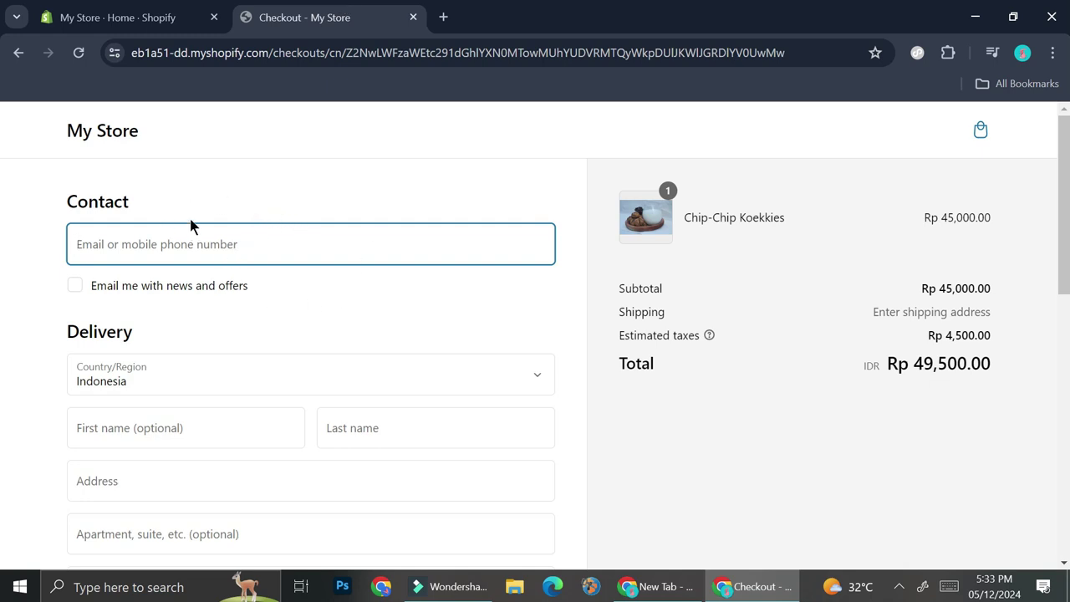
pyautogui.scroll(-4, 405, 284)
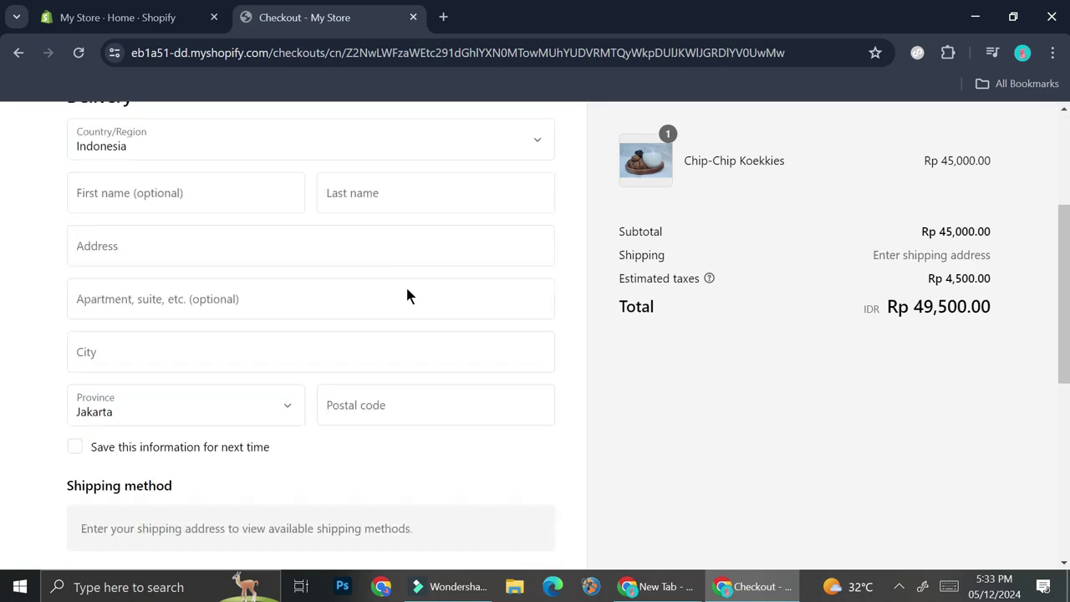
pyautogui.scroll(-4, 394, 287)
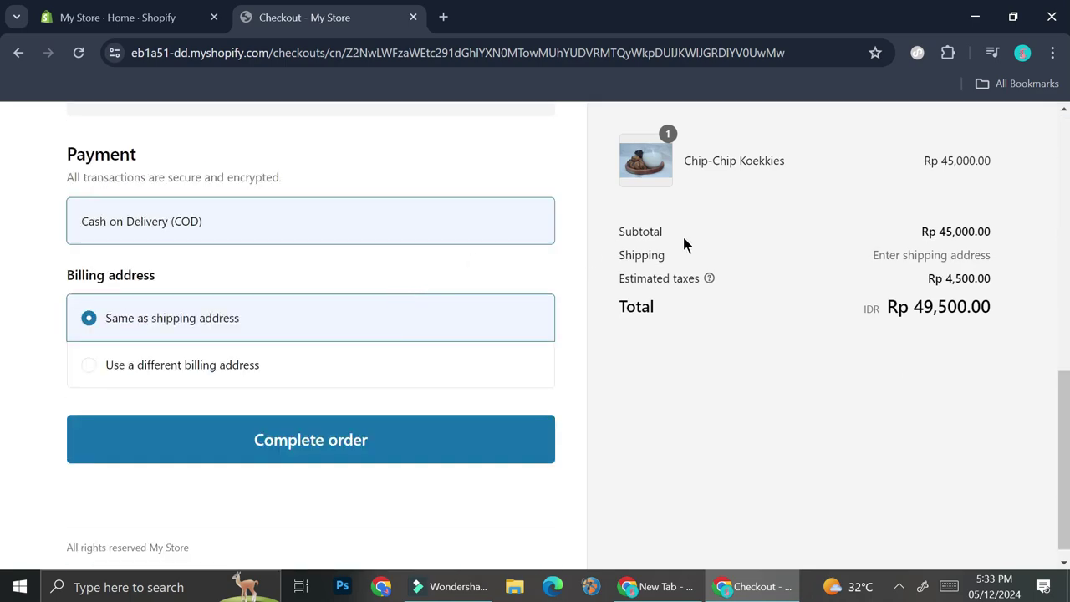
pyautogui.scroll(8, 362, 223)
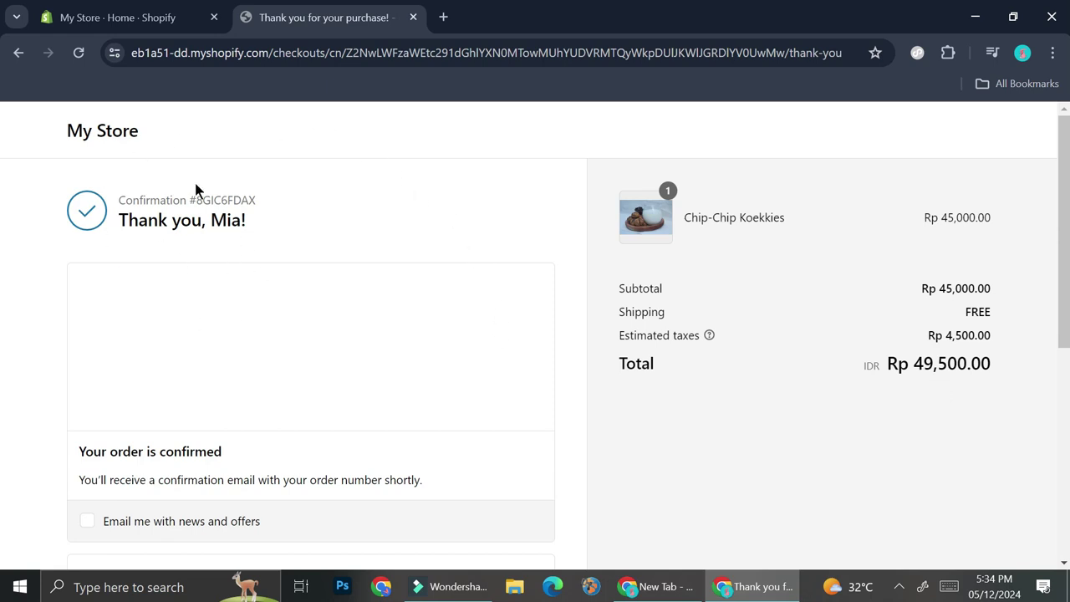
# Reload the admin home and open order #1001 from the Orders list
pyautogui.click(134, 17)
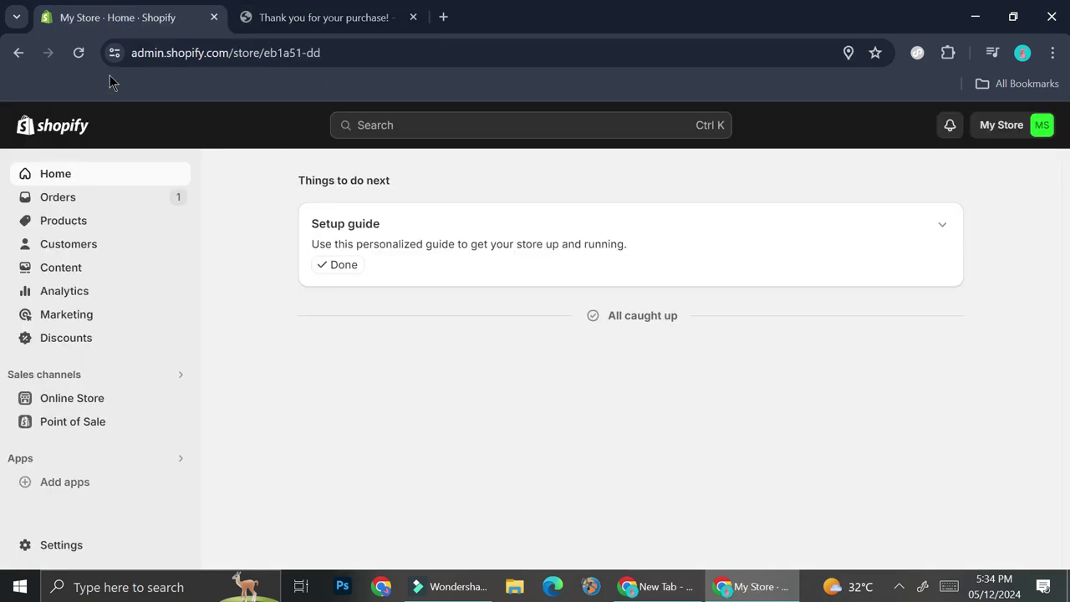
pyautogui.click(78, 53)
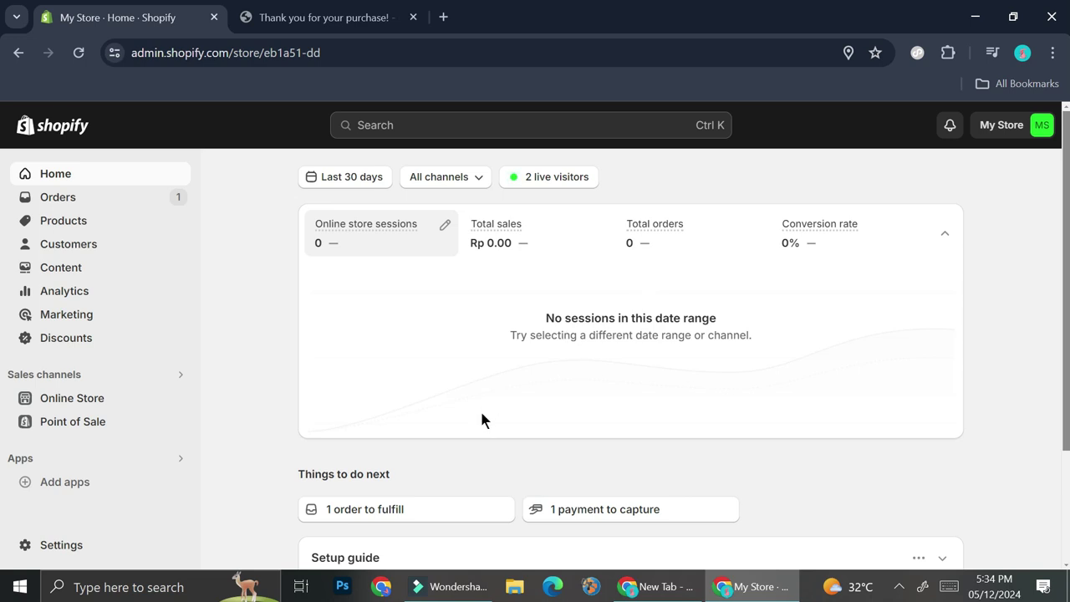
pyautogui.scroll(-2, 491, 397)
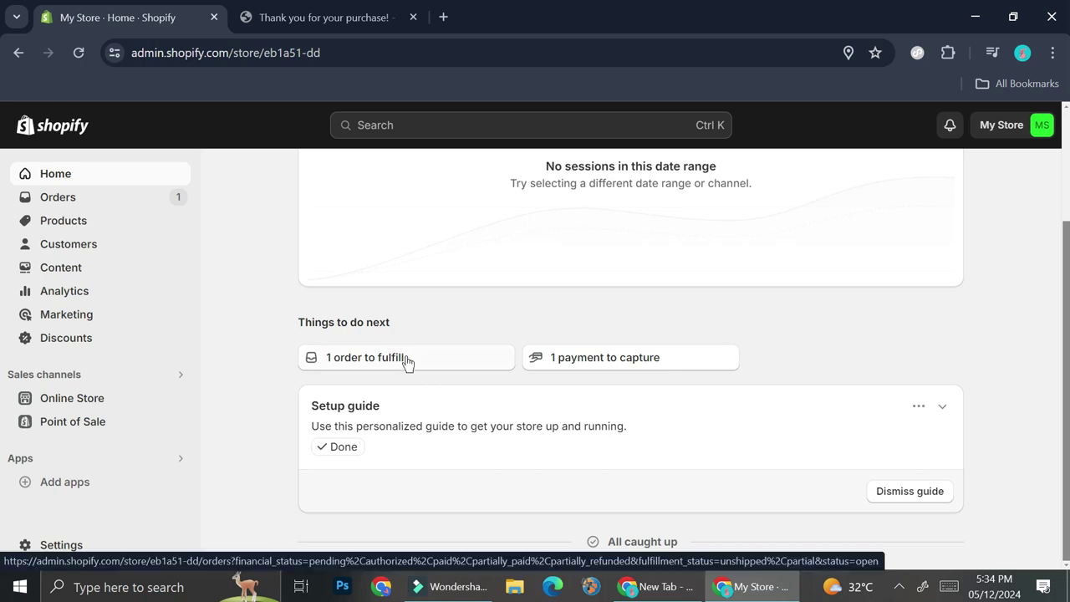
pyautogui.click(117, 209)
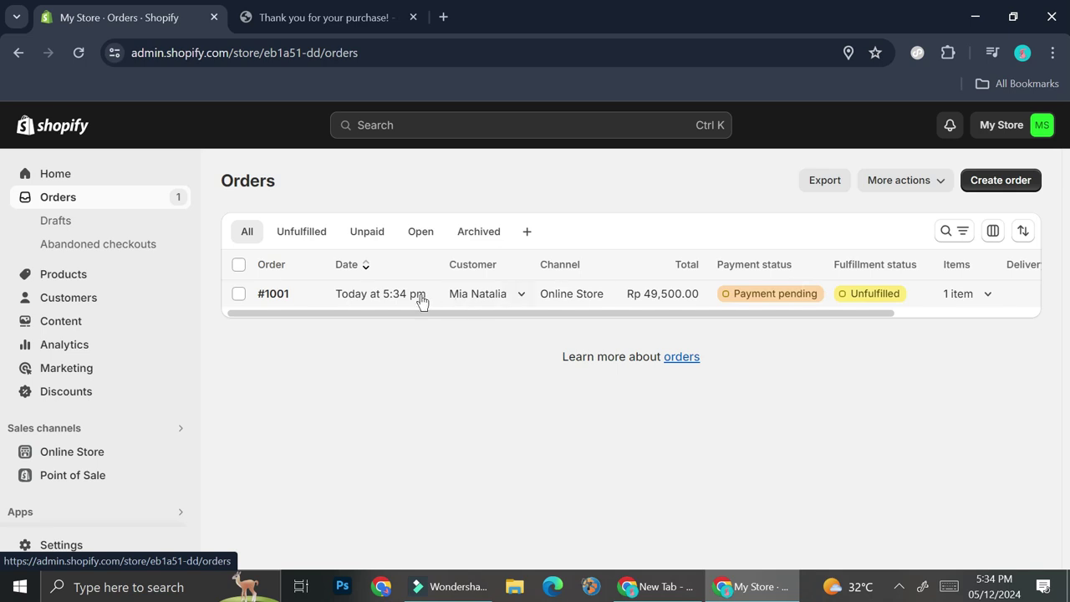
pyautogui.click(306, 293)
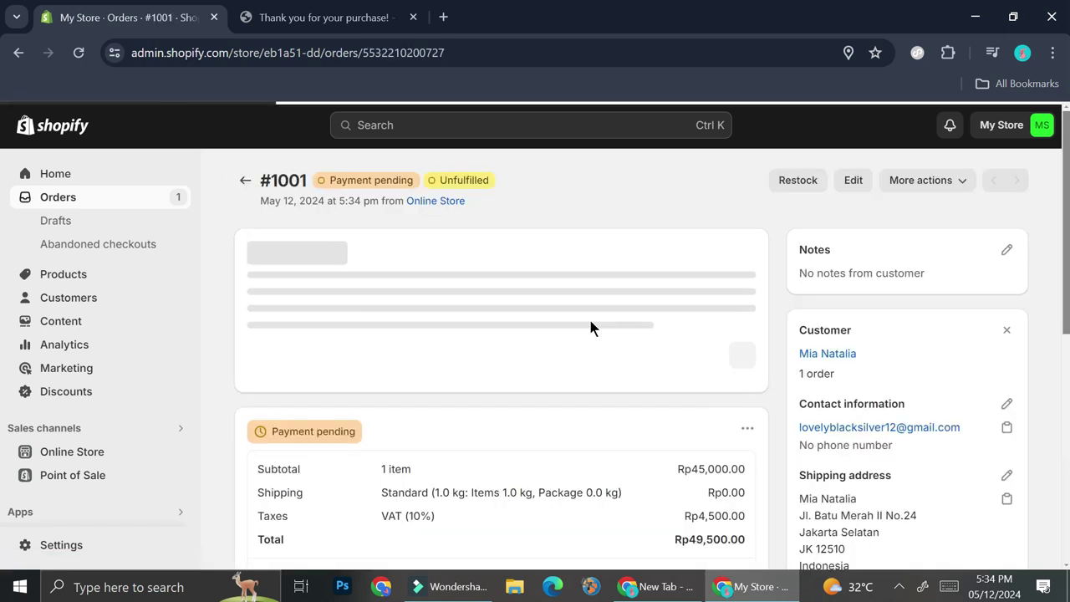
# Scroll through order #1001's payment-pending, unfulfilled details, then go to Settings
pyautogui.scroll(-1, 590, 326)
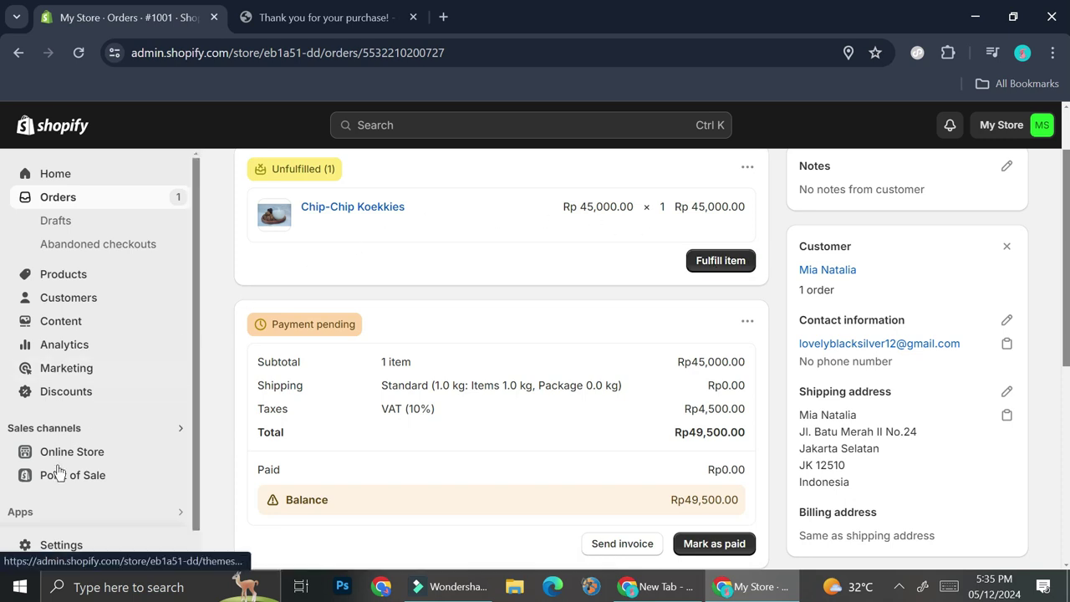
pyautogui.click(45, 546)
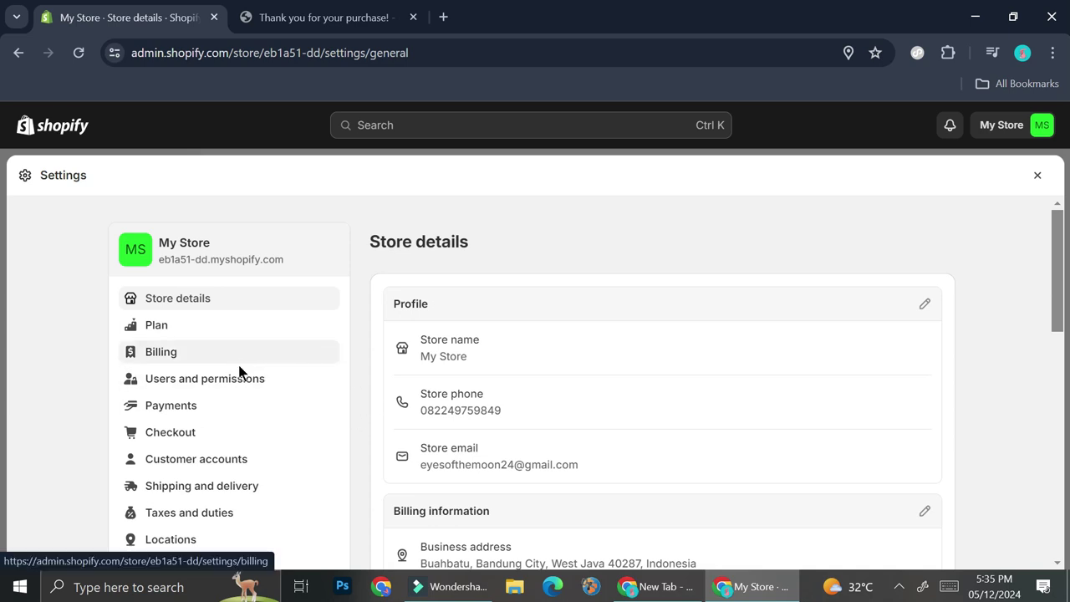
# In Checkout settings, set Order processing to automatically fulfill paid orders' line items
pyautogui.scroll(-1, 220, 363)
pyautogui.click(176, 355)
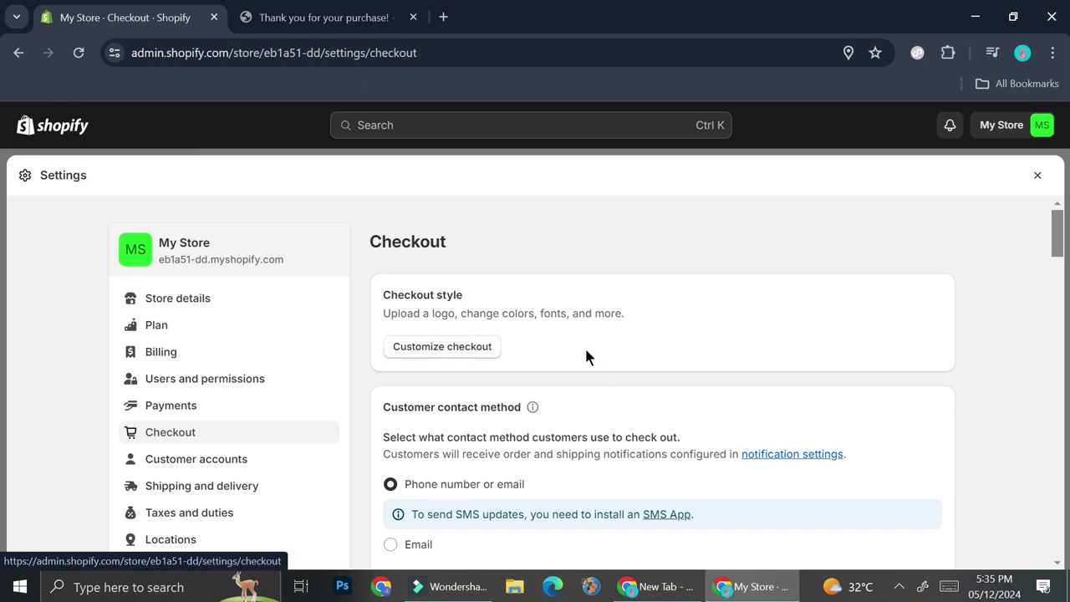
pyautogui.scroll(-1, 588, 354)
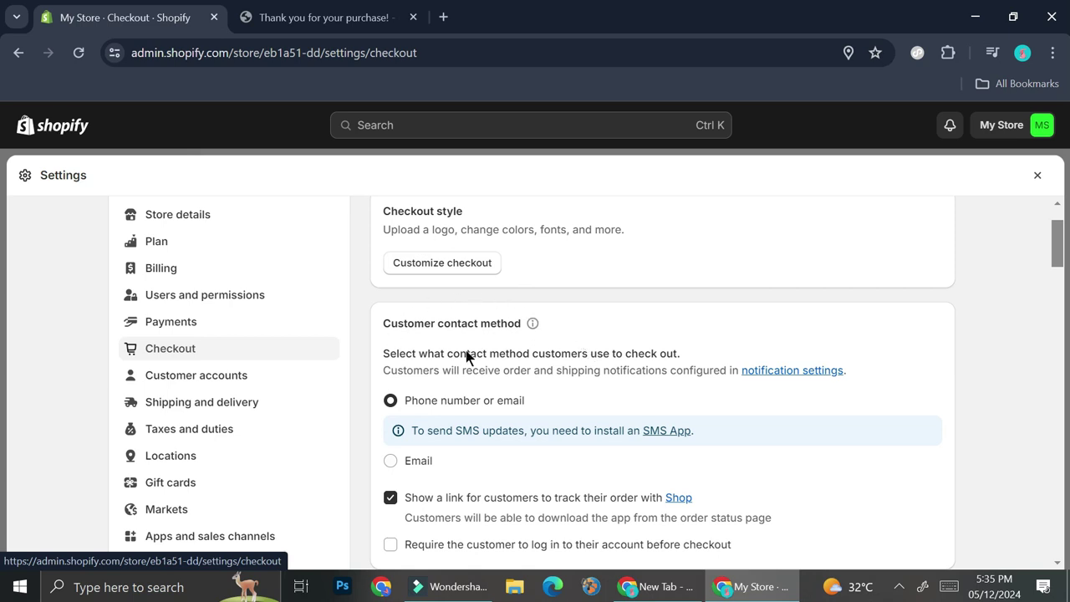
pyautogui.scroll(-3, 466, 342)
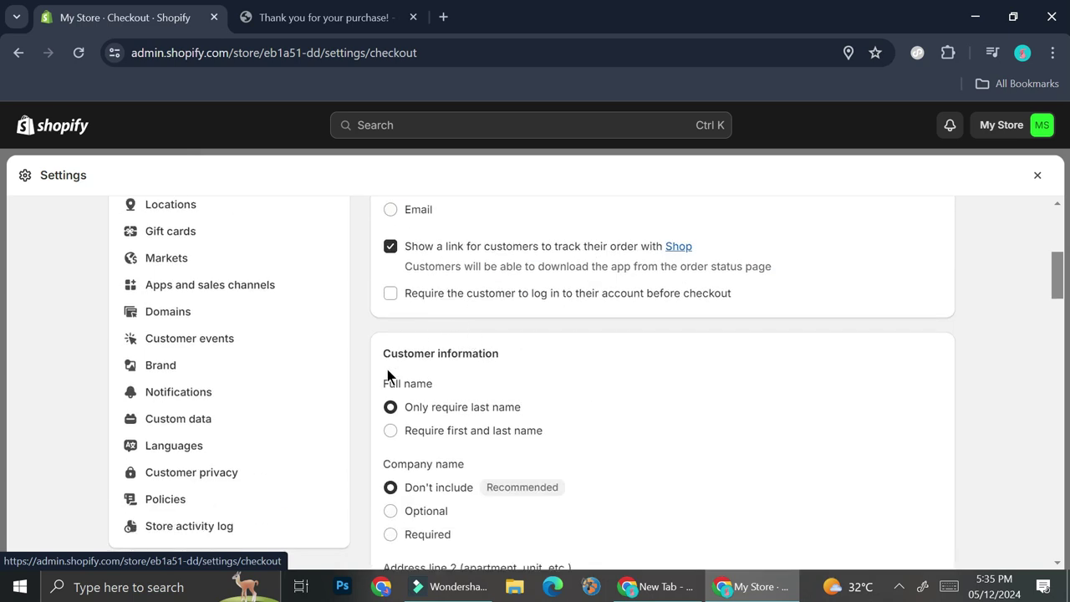
pyautogui.scroll(-2, 509, 364)
pyautogui.scroll(-3, 510, 363)
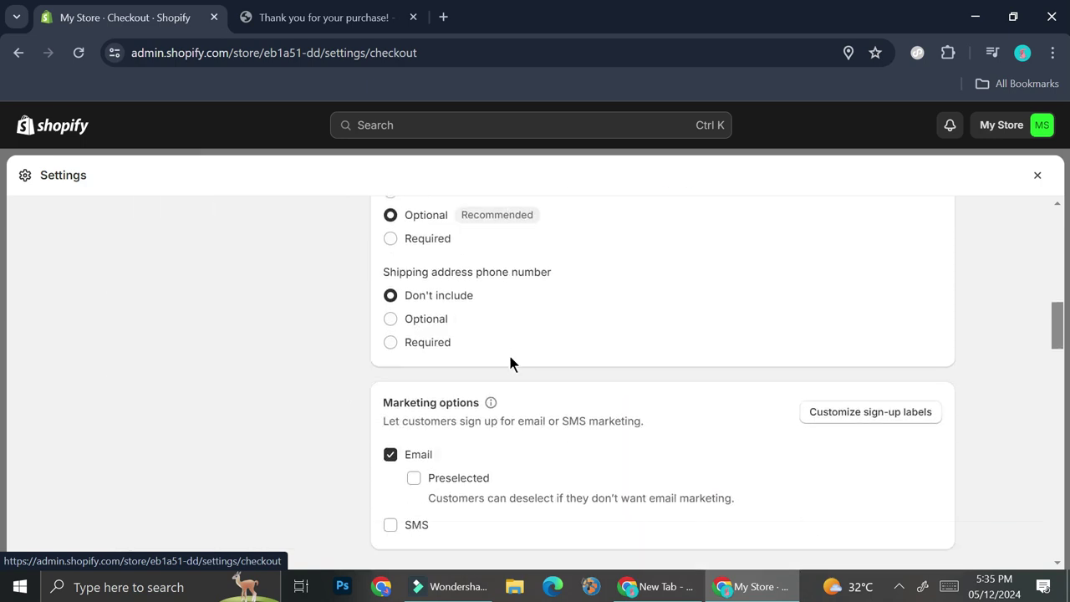
pyautogui.scroll(-3, 460, 409)
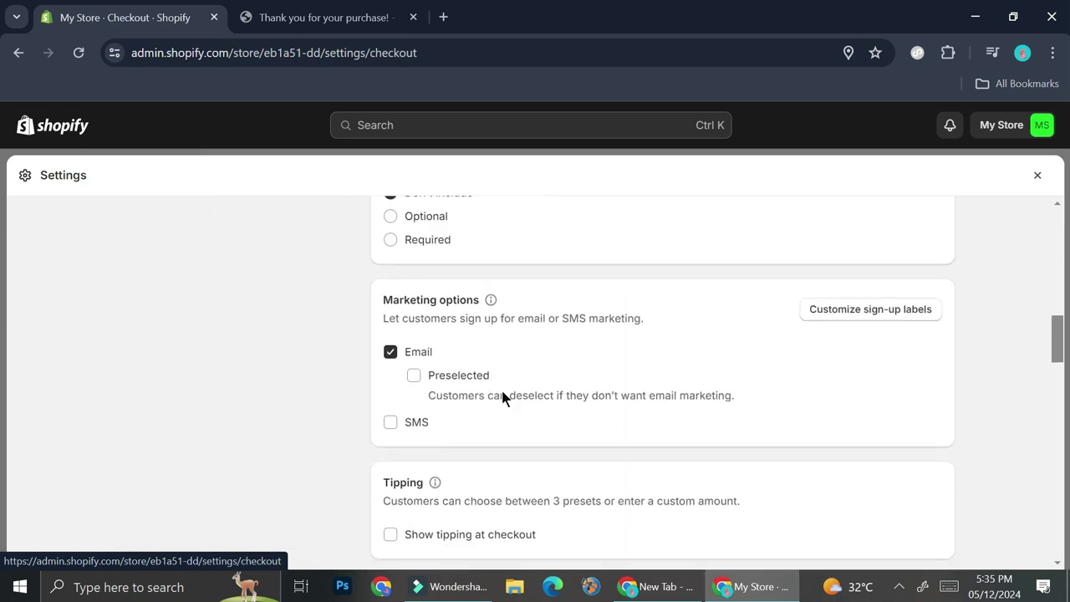
pyautogui.scroll(-2, 520, 335)
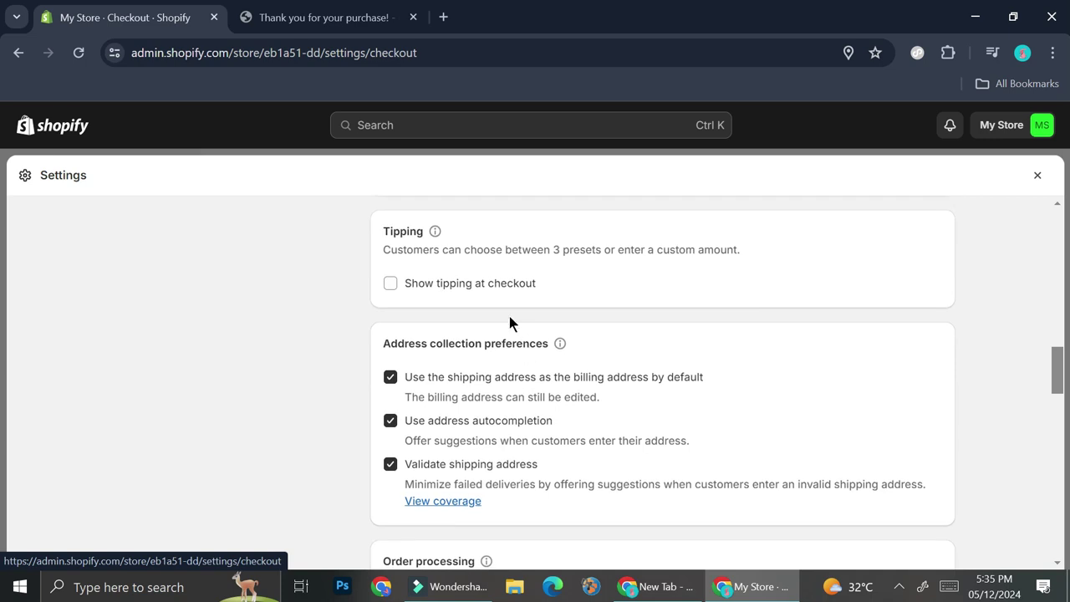
pyautogui.scroll(-2, 573, 389)
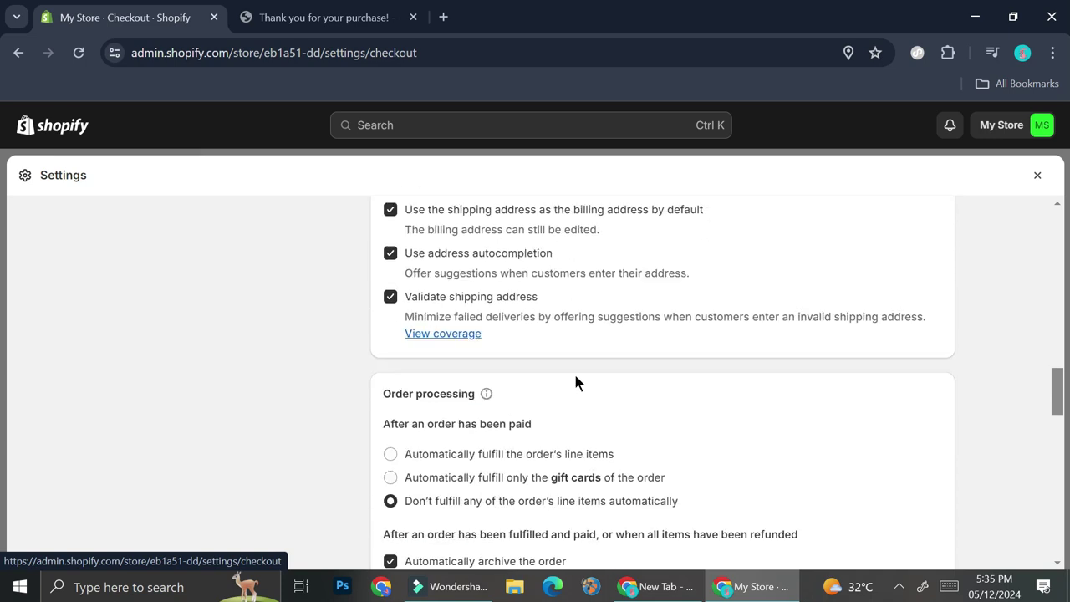
pyautogui.scroll(-1, 574, 396)
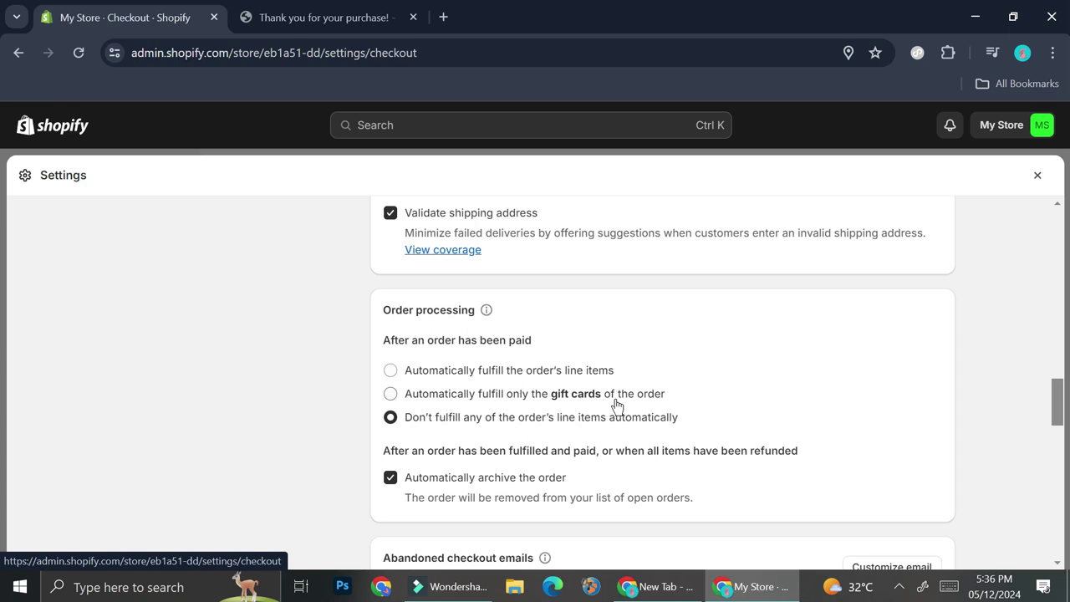
pyautogui.click(390, 371)
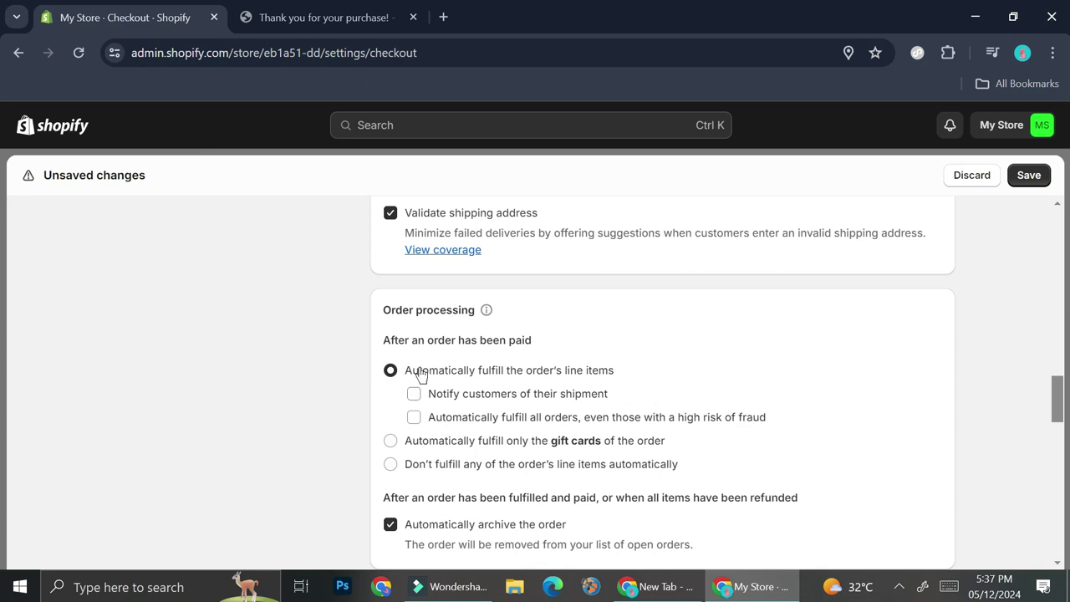
# Turn on shipment notifications, leave high-fraud-risk auto-fulfillment off, save, and close Settings
pyautogui.click(414, 417)
pyautogui.click(414, 394)
pyautogui.click(414, 418)
pyautogui.click(1029, 175)
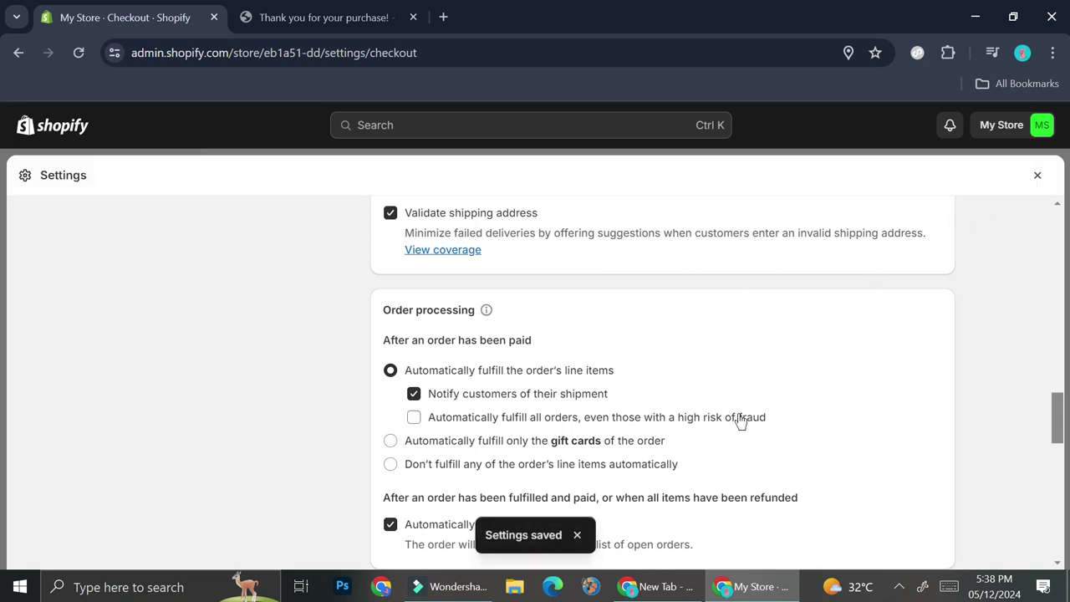
pyautogui.click(1035, 175)
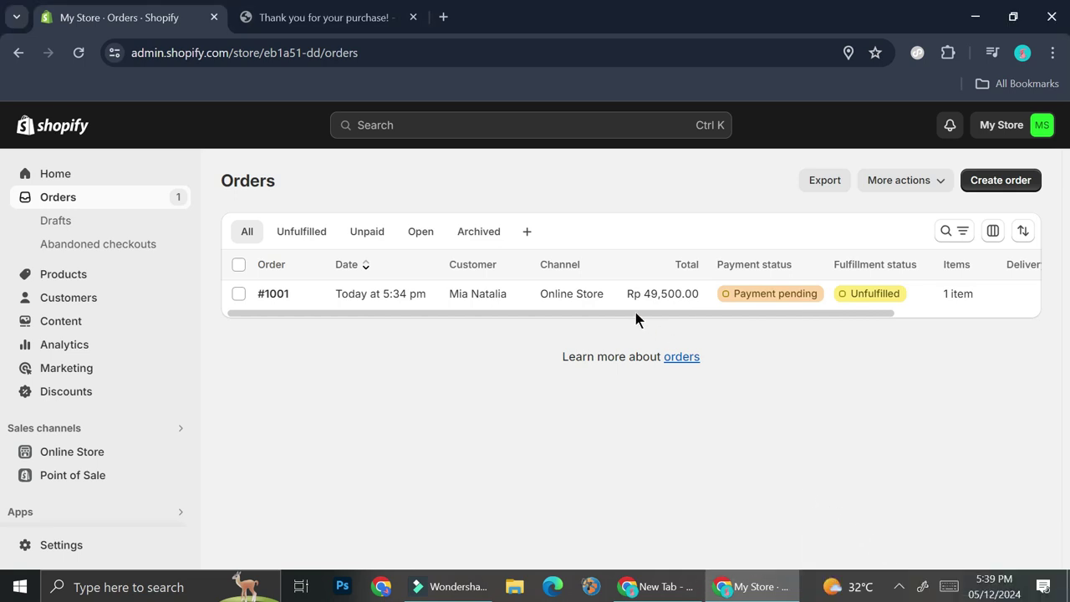
# Check the second order's Rp 49,500.00 thank-you page, then return to the store admin tab
pyautogui.click(363, 9)
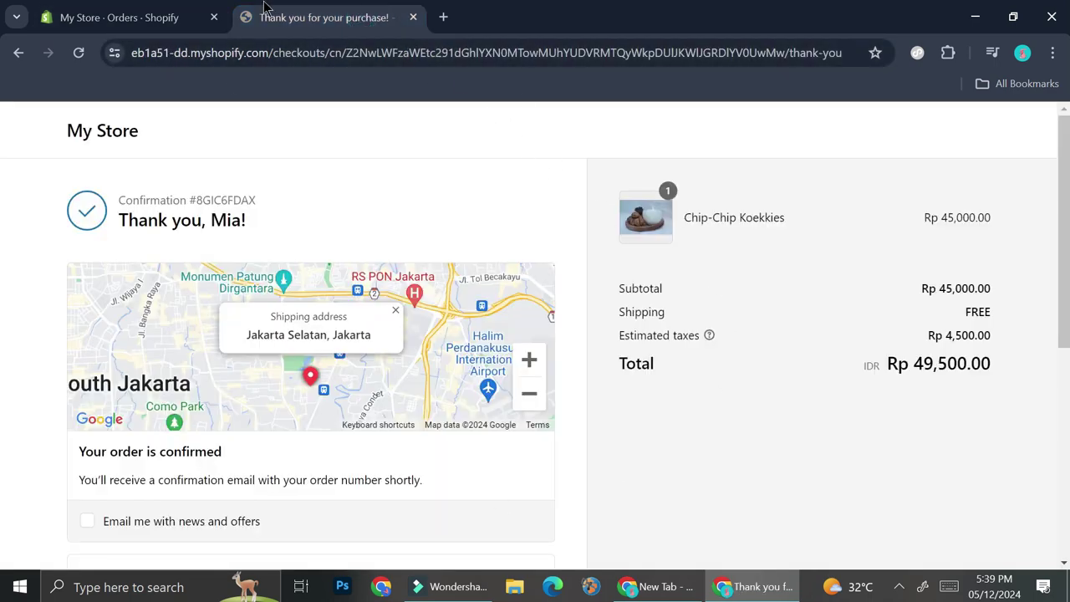
pyautogui.click(166, 10)
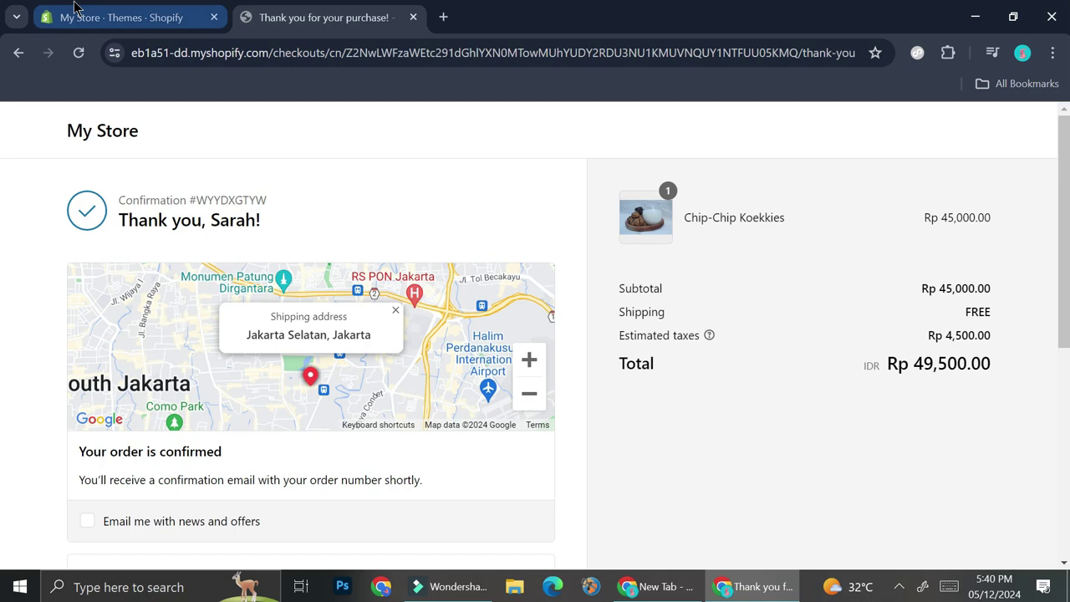
pyautogui.click(117, 16)
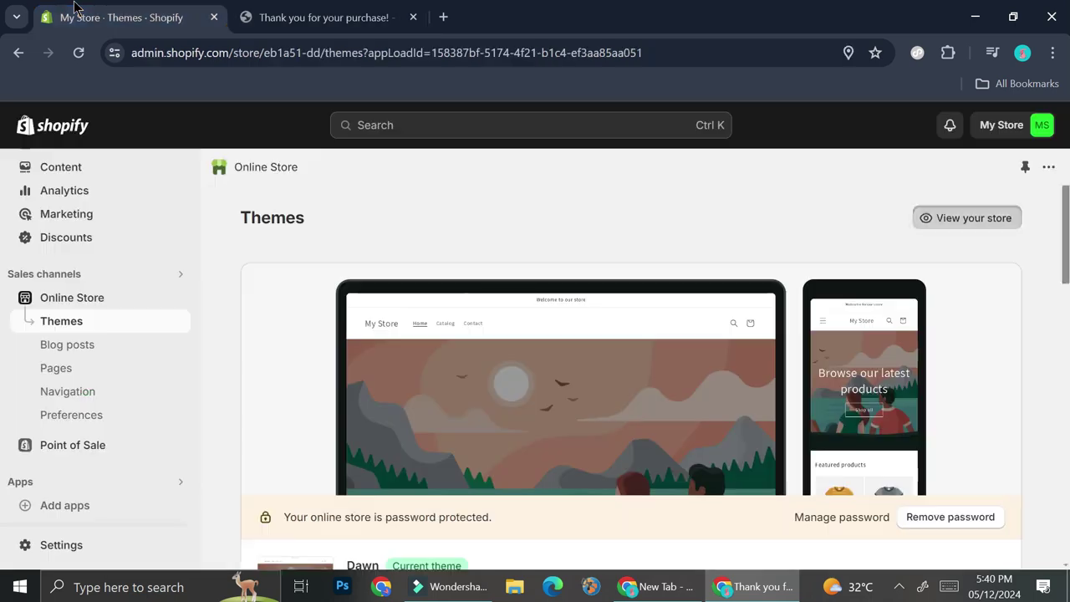
# Go to Home, then open order #1002 from the Orders list, now Paid and Fulfilled
pyautogui.click(71, 125)
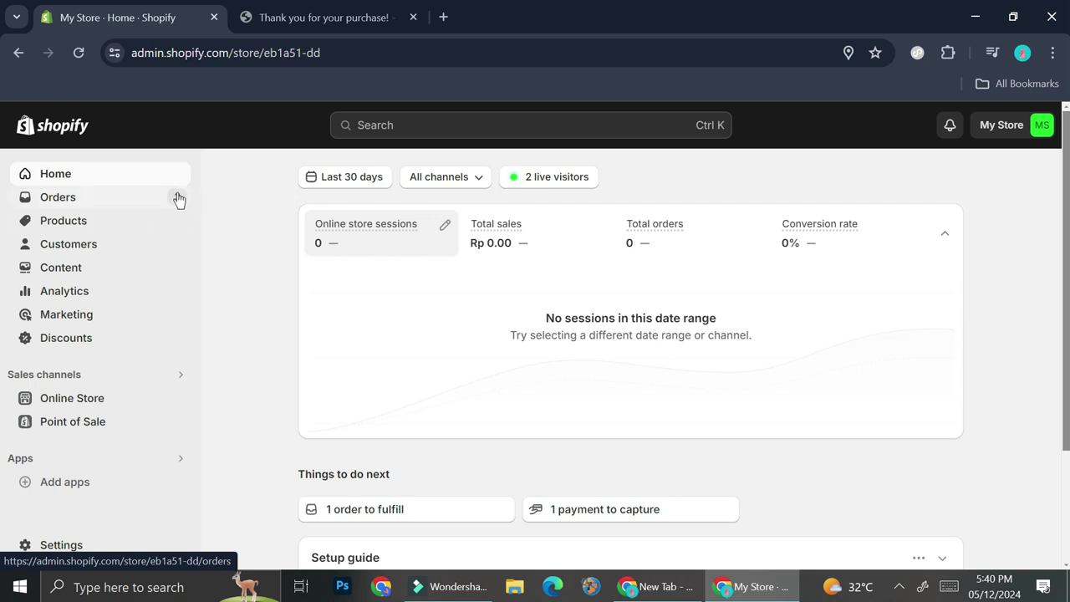
pyautogui.scroll(-2, 373, 262)
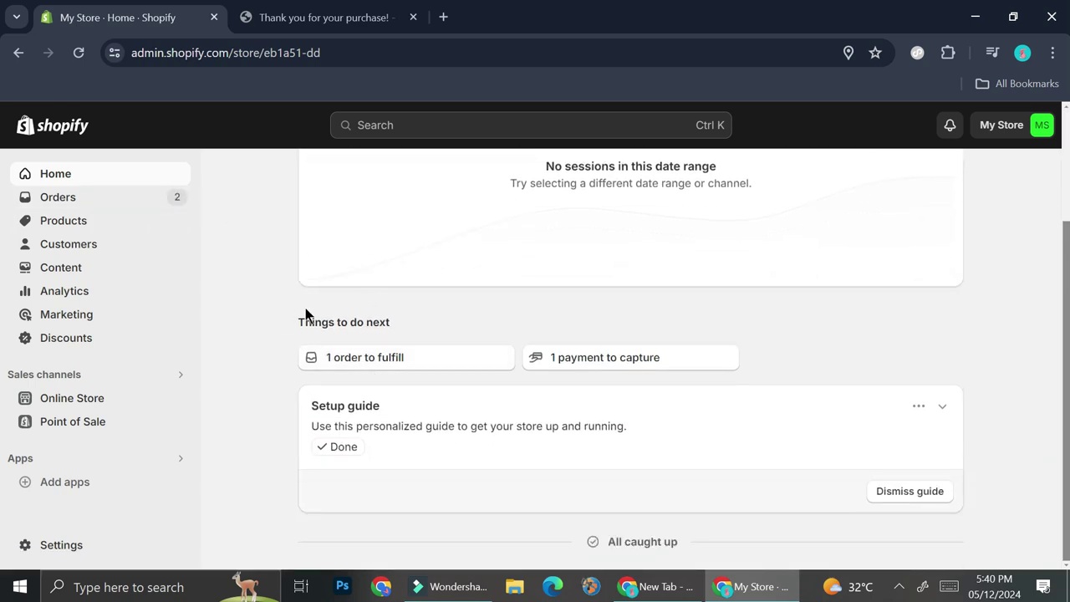
pyautogui.scroll(1, 307, 309)
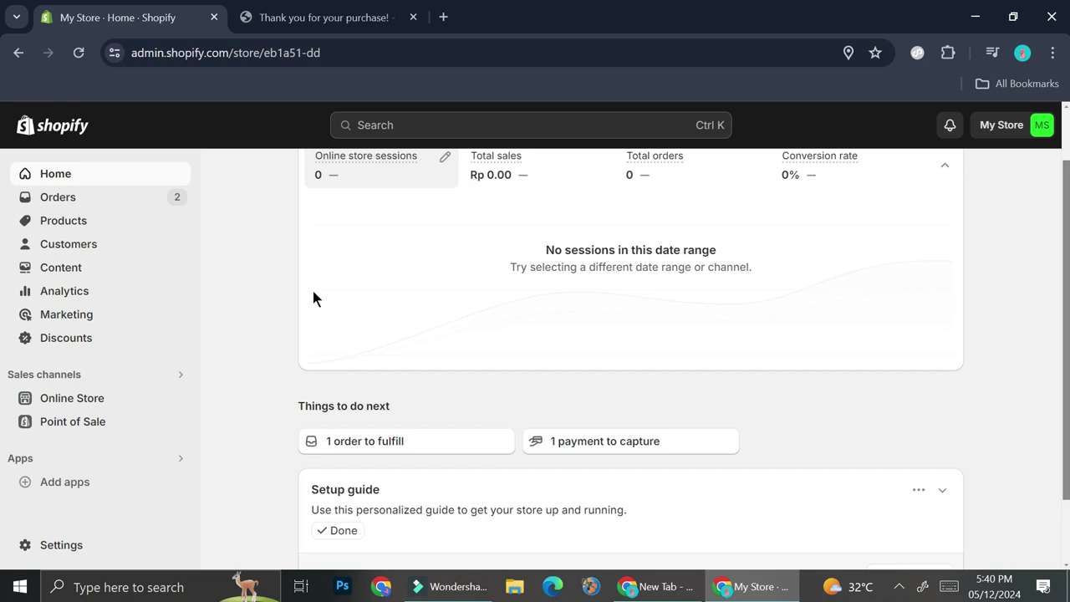
pyautogui.click(57, 197)
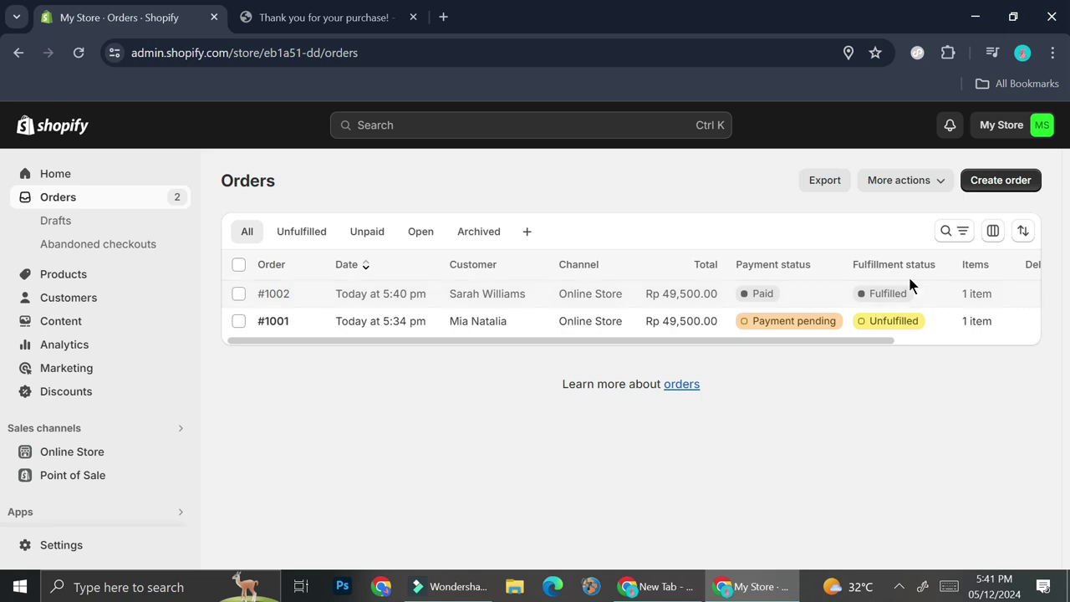
pyautogui.click(433, 294)
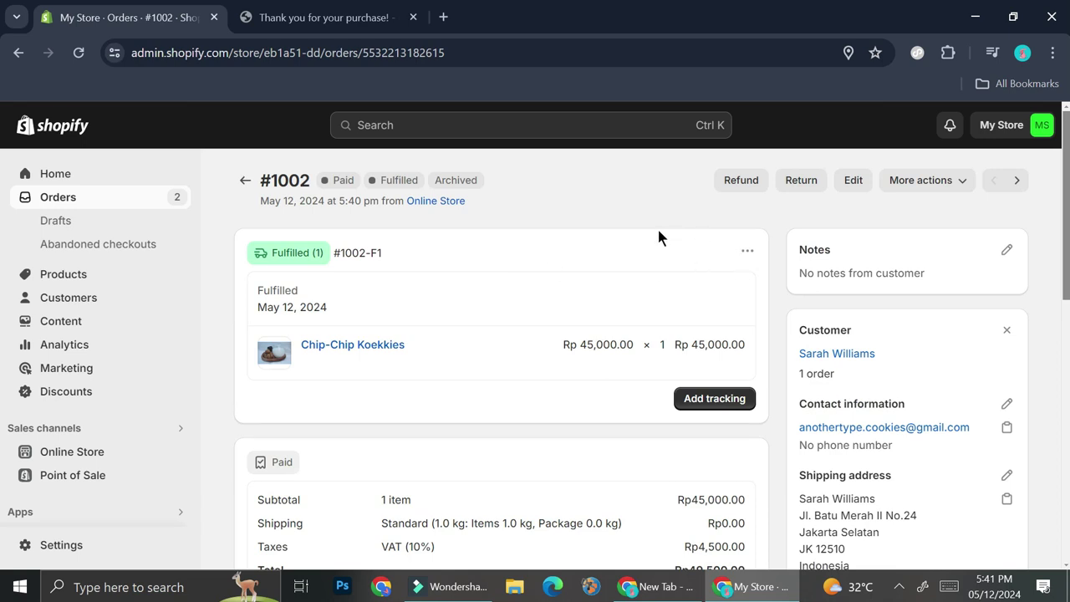
# Cancel fulfillment #1002-F1 from the Fulfilled card's actions menu
pyautogui.click(747, 252)
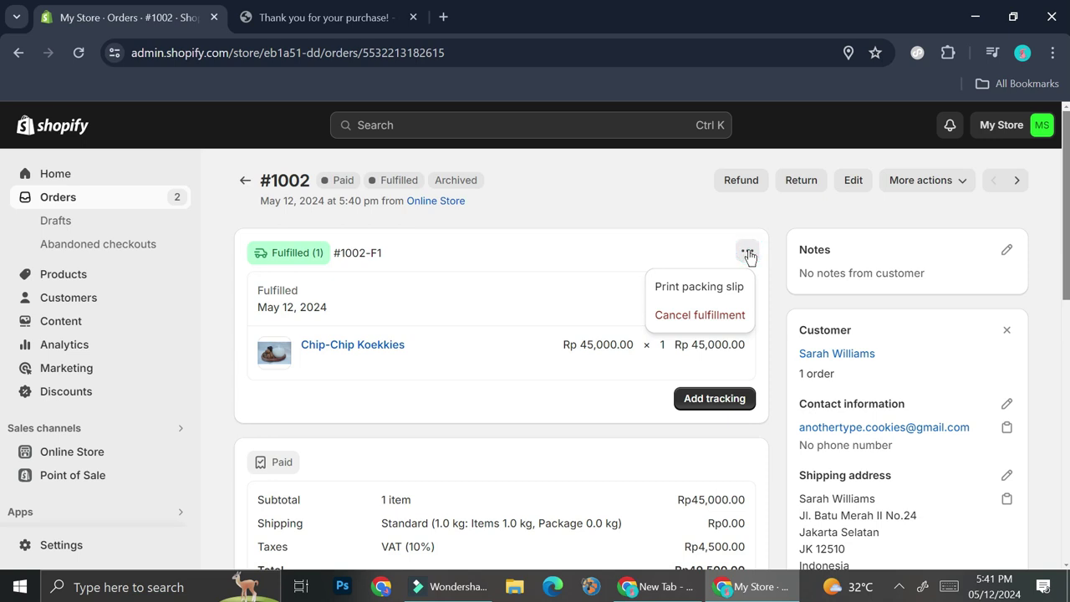
pyautogui.click(706, 315)
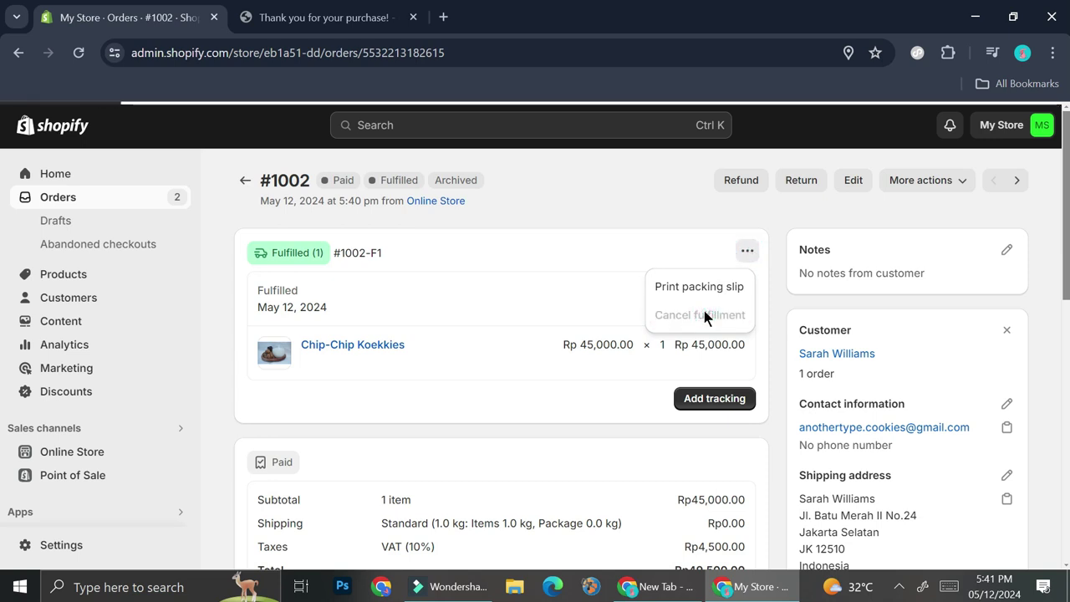